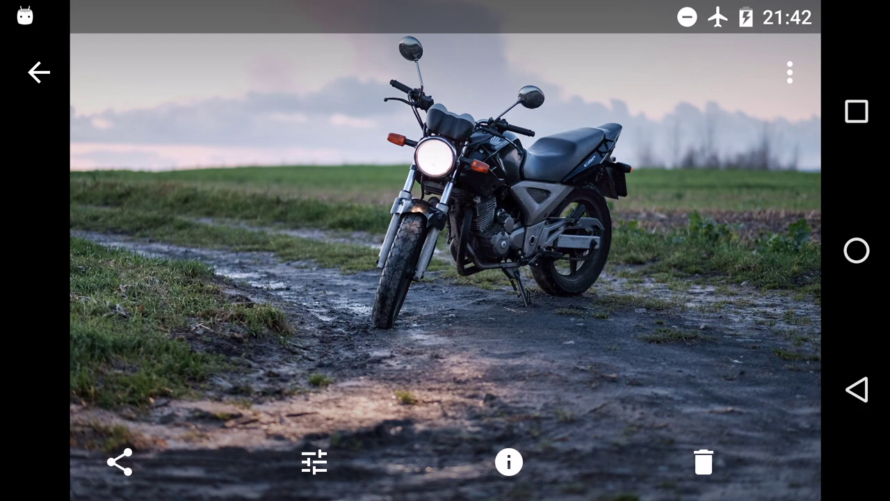
# Step: Choose Edit in Snapseed from the motorcycle photo's overflow menu in Google Photos
pyautogui.click(789, 72)
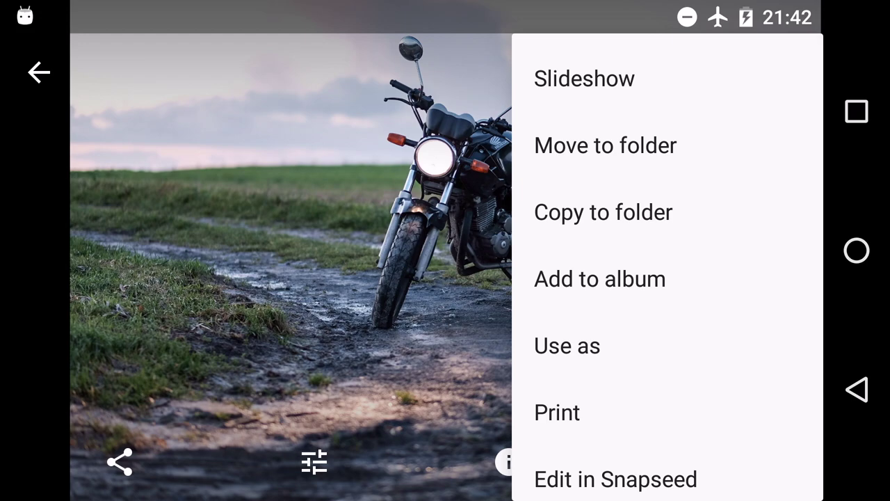
pyautogui.scroll(-2, 667, 278)
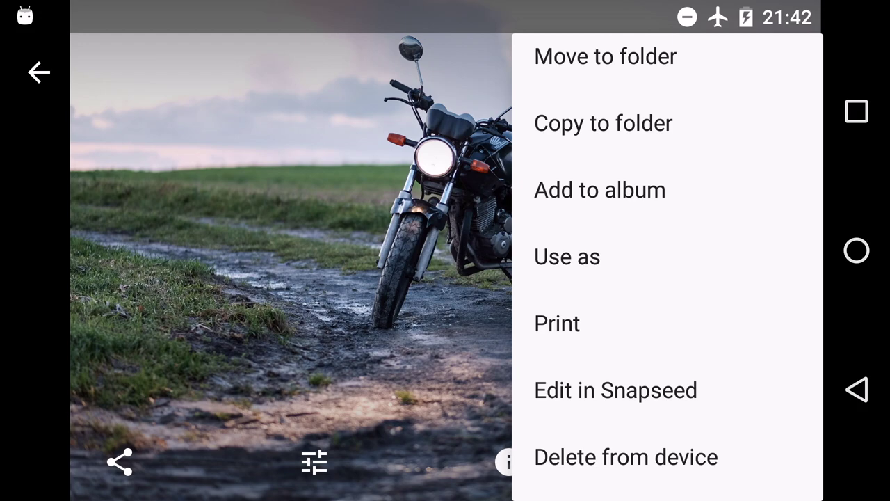
pyautogui.click(615, 390)
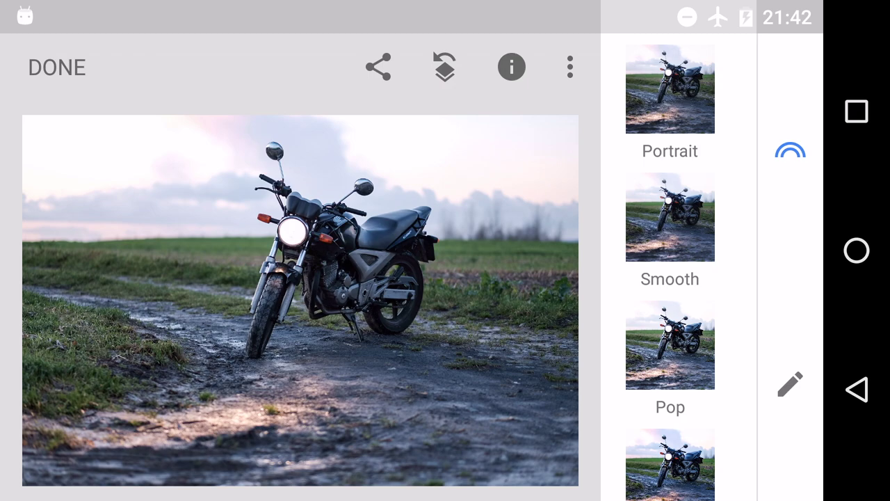
# Step: Apply Snapseed's HDR-scape filter (Nature style) to the motorcycle photo from the Tools list
pyautogui.scroll(-3, 670, 278)
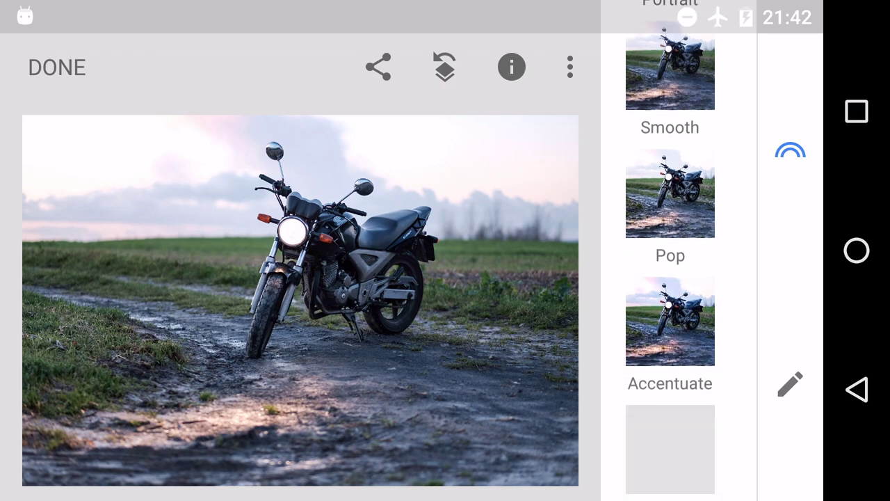
pyautogui.click(790, 383)
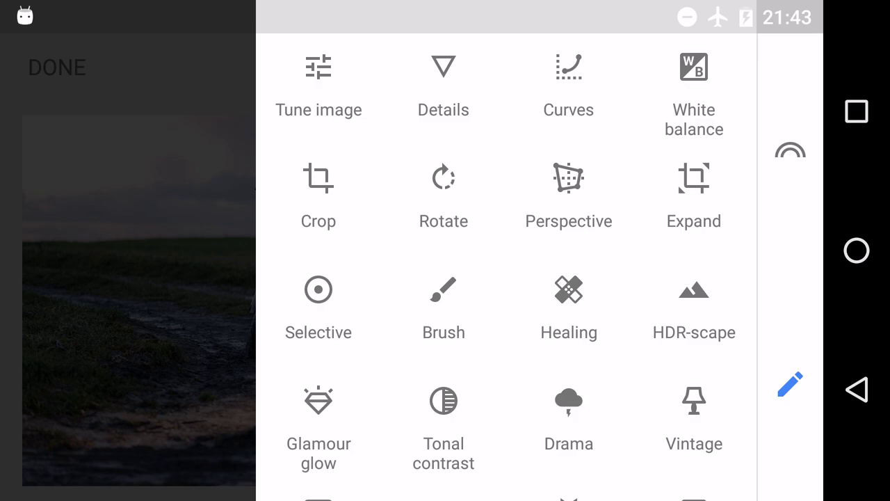
pyautogui.click(694, 306)
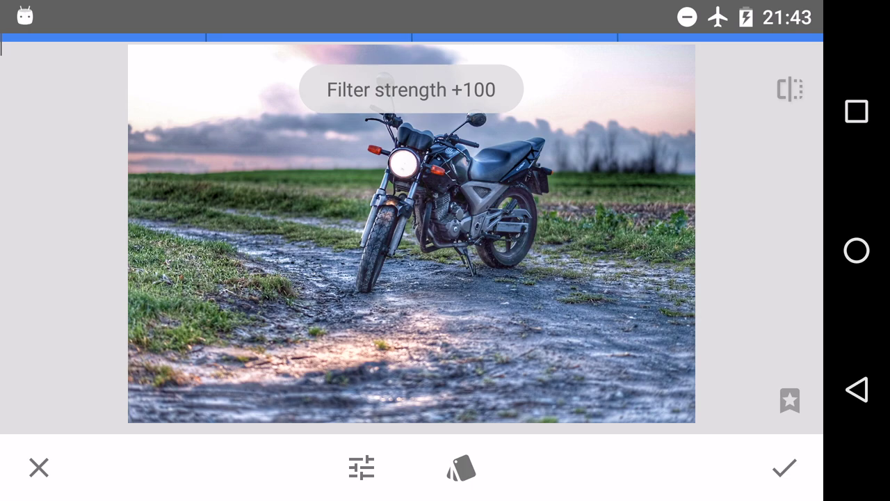
# Step: Drop HDR-scape strength to near zero, raise it back up, and apply the strong look
pyautogui.moveTo(626, 278); pyautogui.dragTo(219, 278)
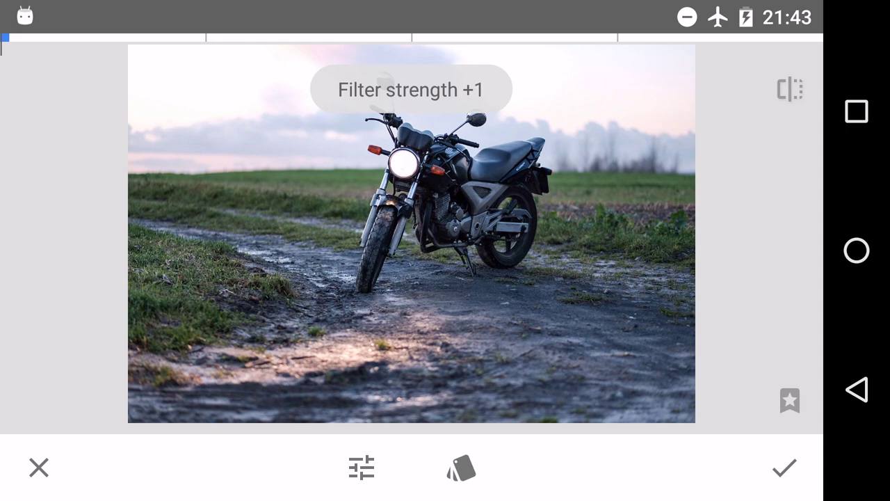
pyautogui.moveTo(218, 278); pyautogui.dragTo(625, 278)
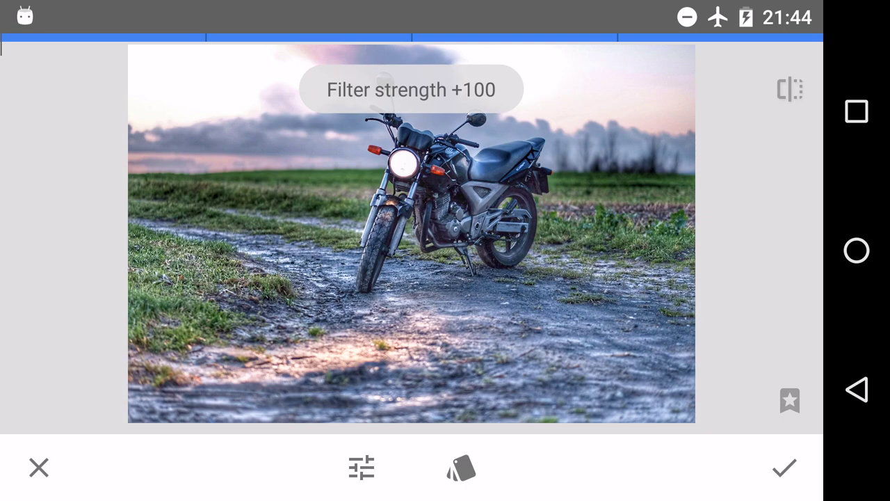
pyautogui.click(784, 467)
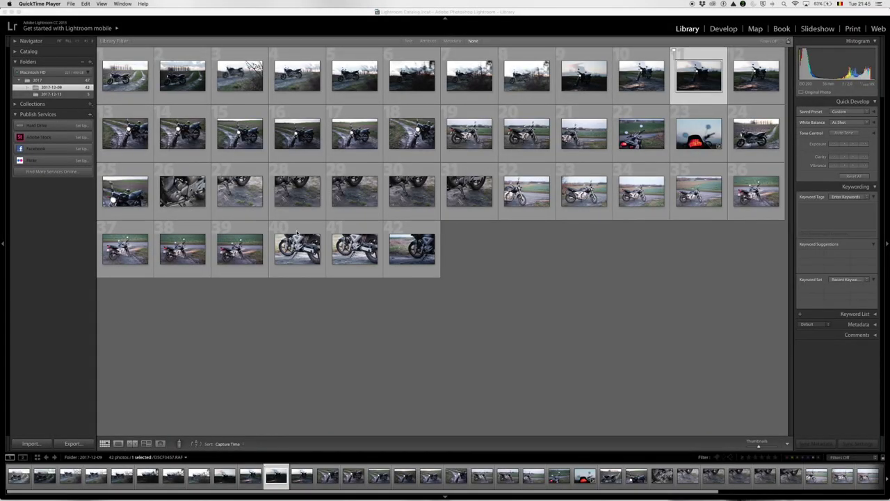
# Step: Show DSCF3447.RAF, the first Library thumbnail, large in Loupe view
pyautogui.doubleClick(129, 84)
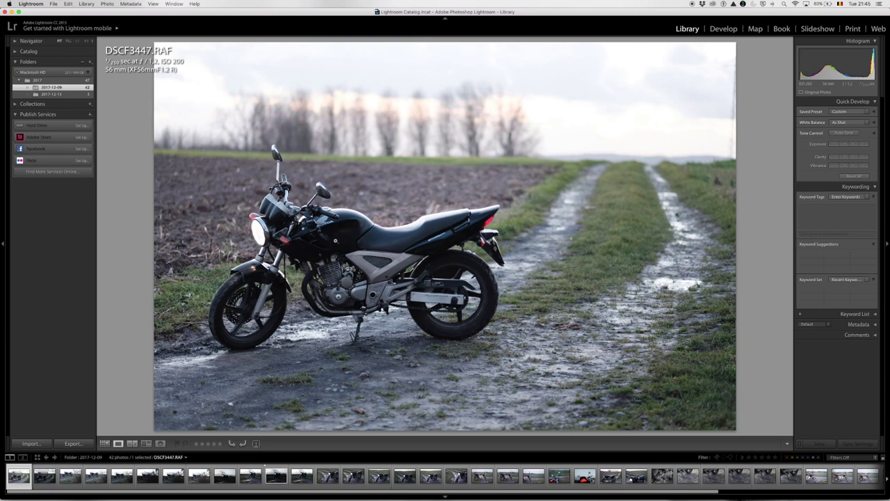
# Step: Try darker and brighter Quick Develop exposures on DSCF3447, ending several steps darker
pyautogui.click(833, 144)
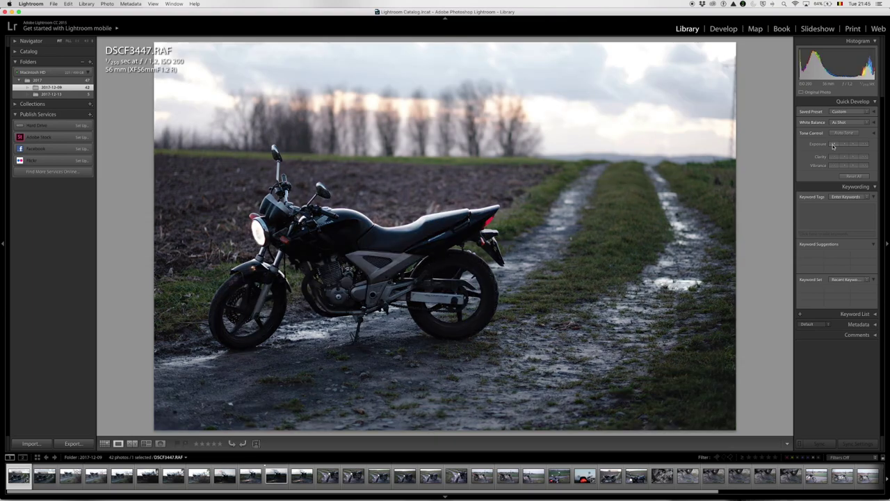
pyautogui.click(864, 144)
pyautogui.click(864, 144)
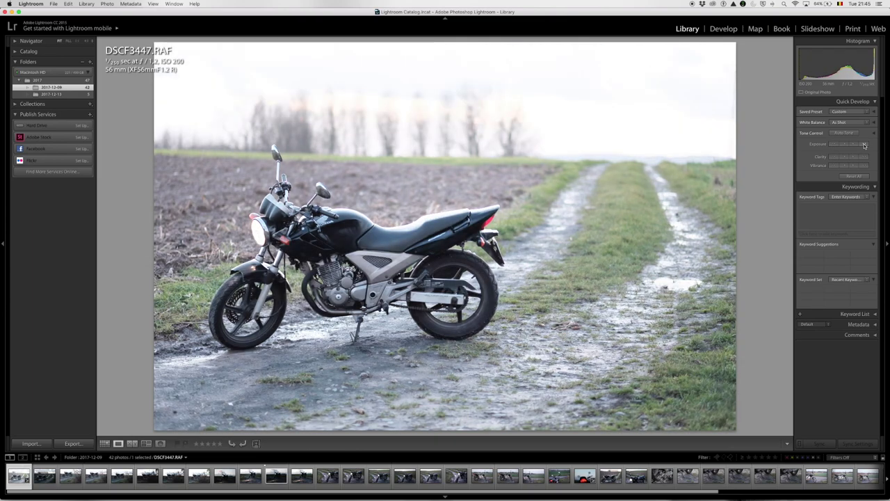
pyautogui.click(864, 144)
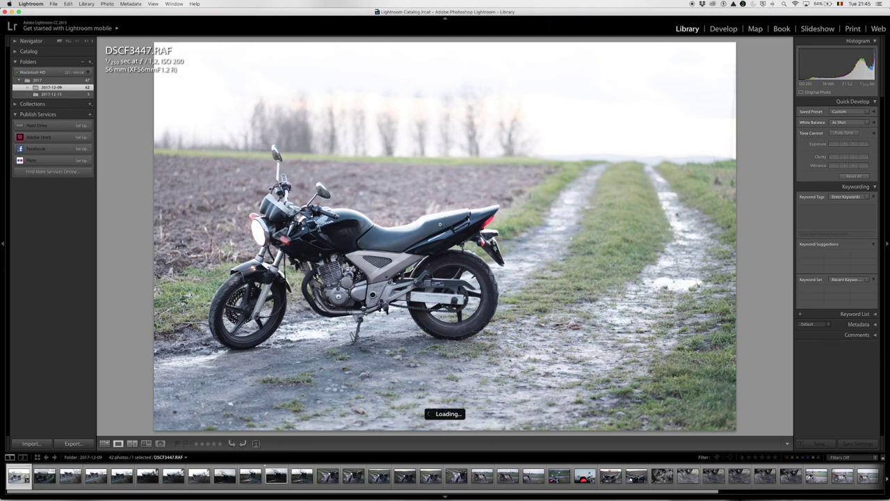
pyautogui.click(836, 145)
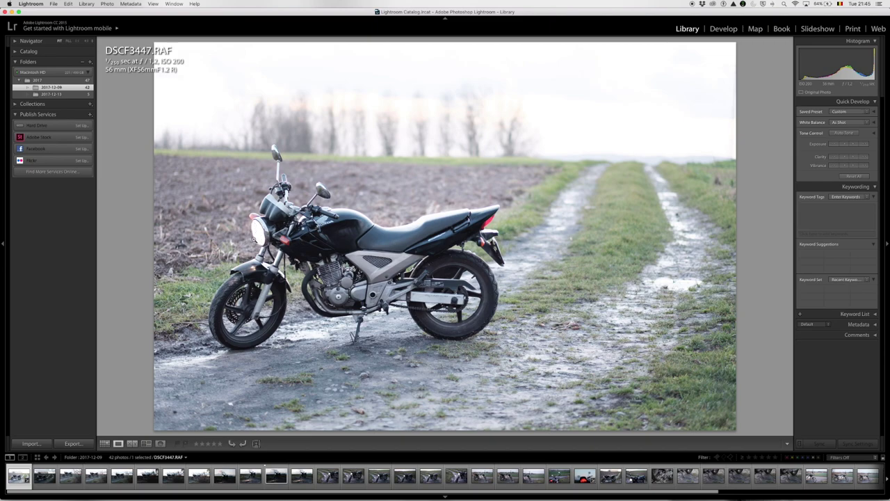
pyautogui.click(836, 144)
pyautogui.click(835, 144)
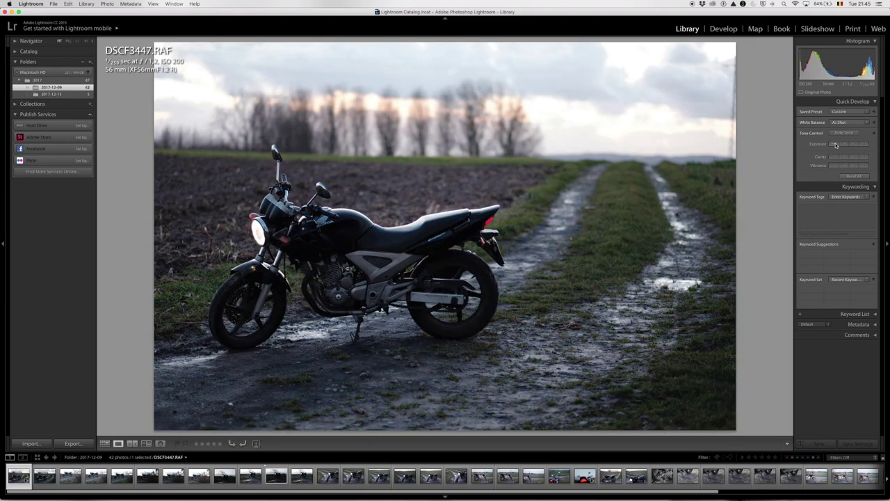
pyautogui.click(835, 144)
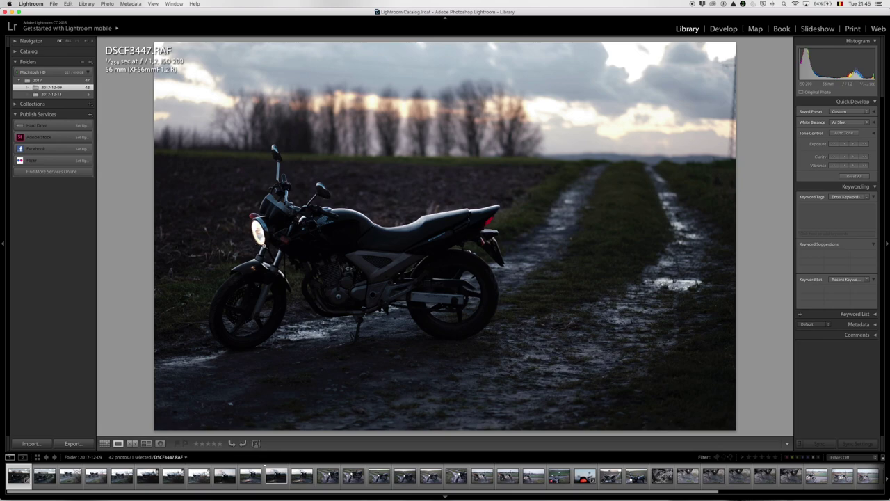
# Step: Brighten DSCF3447 three exposure steps, washing out the sky, then bring up DSCF3457
pyautogui.click(865, 145)
pyautogui.click(865, 144)
pyautogui.click(865, 145)
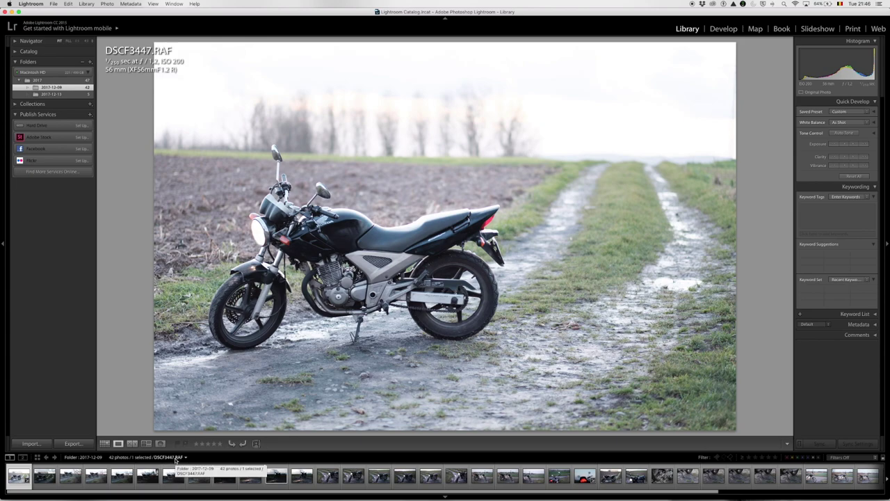
pyautogui.click(276, 477)
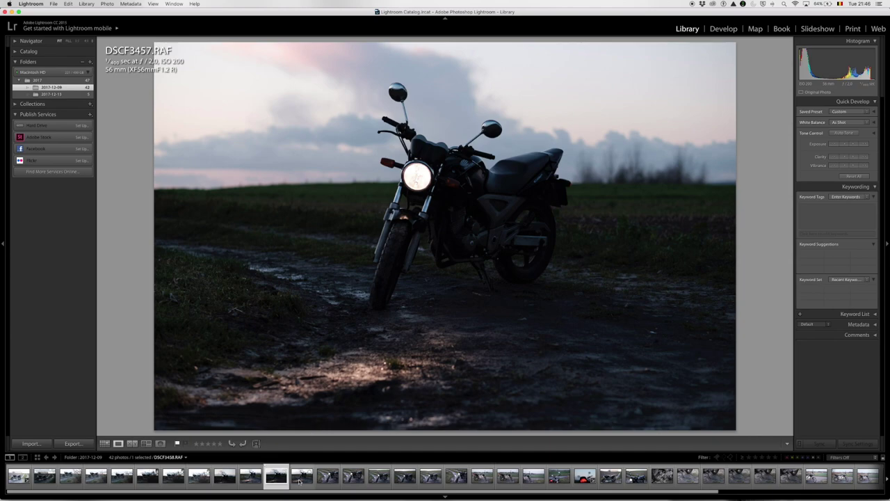
# Step: Check the next photo DSCF3458, then return to DSCF3457
pyautogui.click(302, 477)
pyautogui.press('Left')
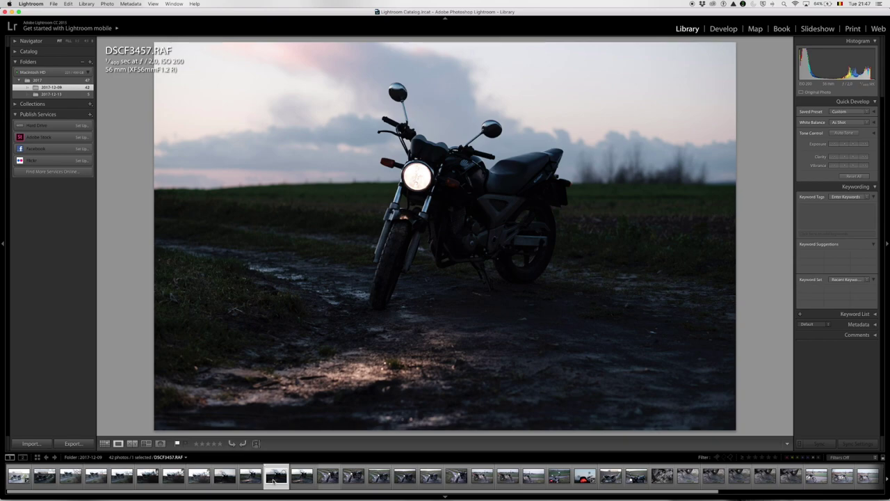
# Step: Create two virtual copies of DSCF3457.RAF from its context menu
pyautogui.rightClick(273, 479)
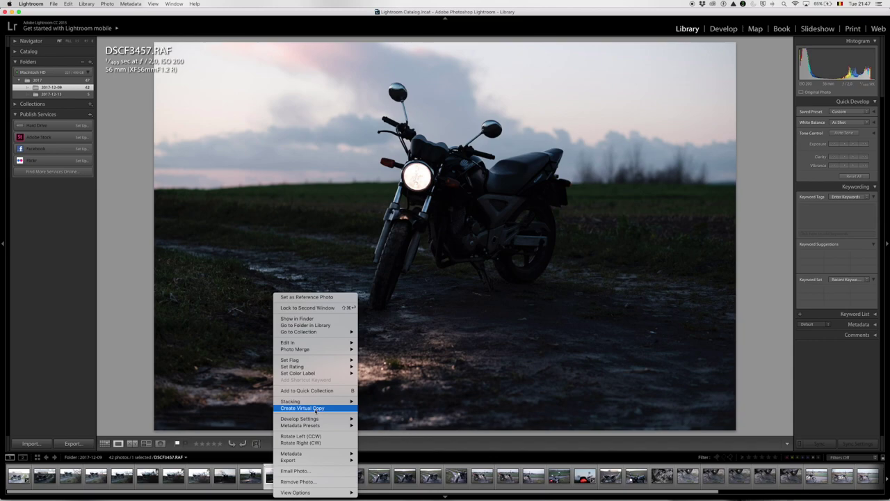
pyautogui.click(317, 409)
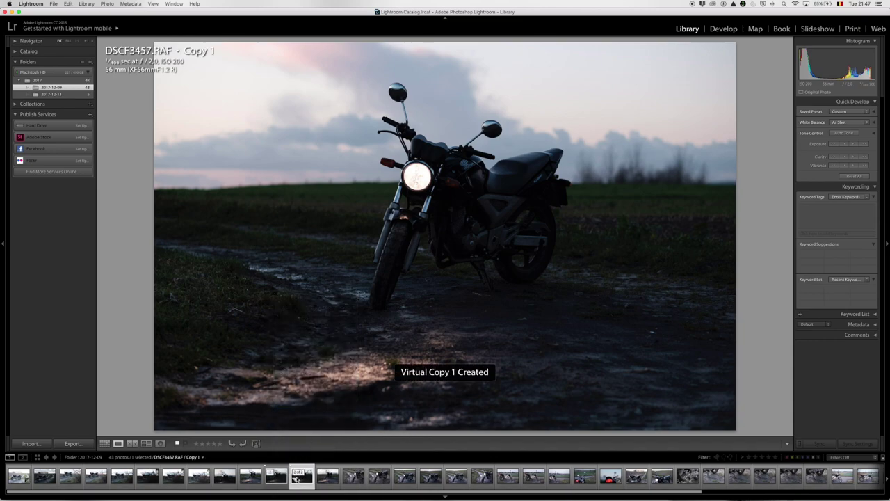
pyautogui.rightClick(301, 478)
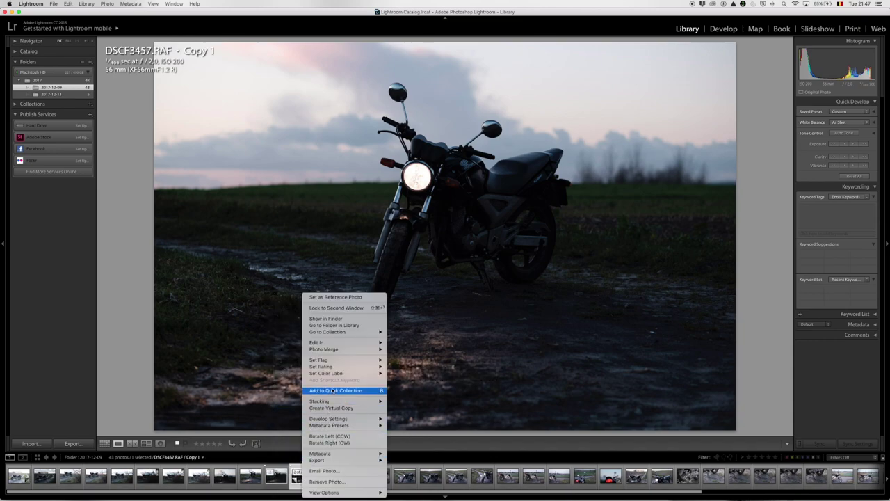
pyautogui.click(328, 408)
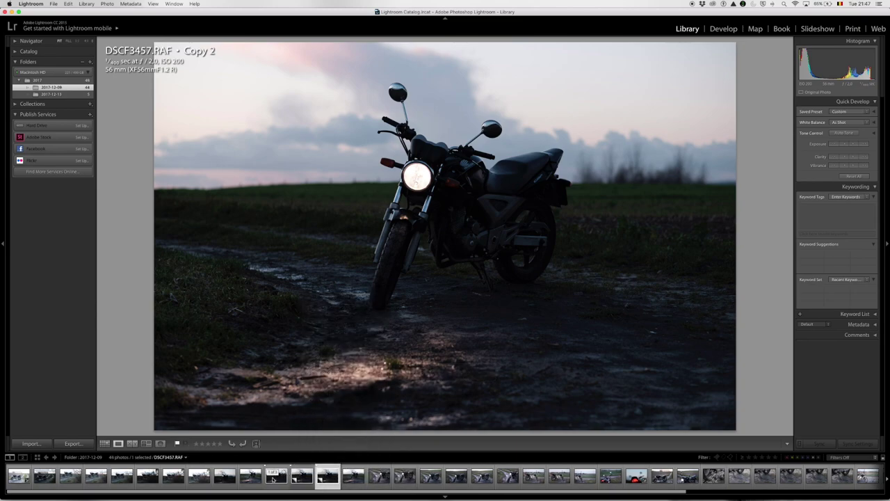
# Step: Step between the original and its virtual copies, ending back on the original DSCF3457
pyautogui.click(273, 478)
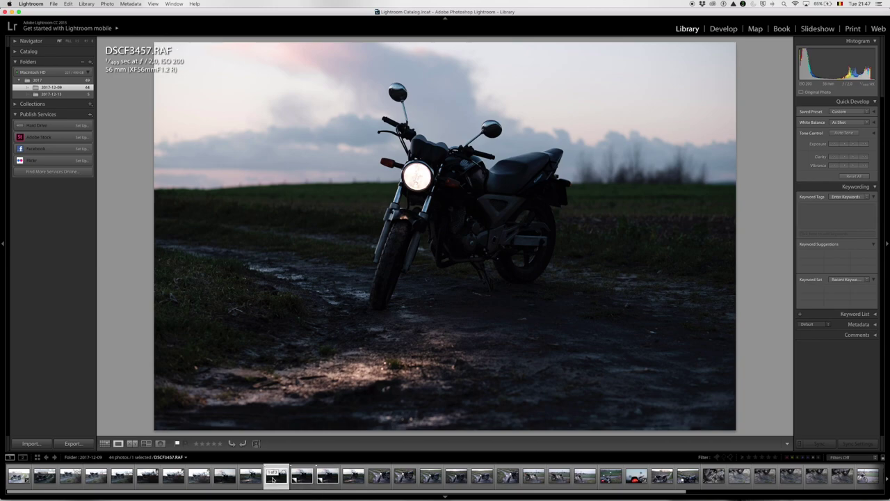
pyautogui.press('Right')
pyautogui.press('Right')
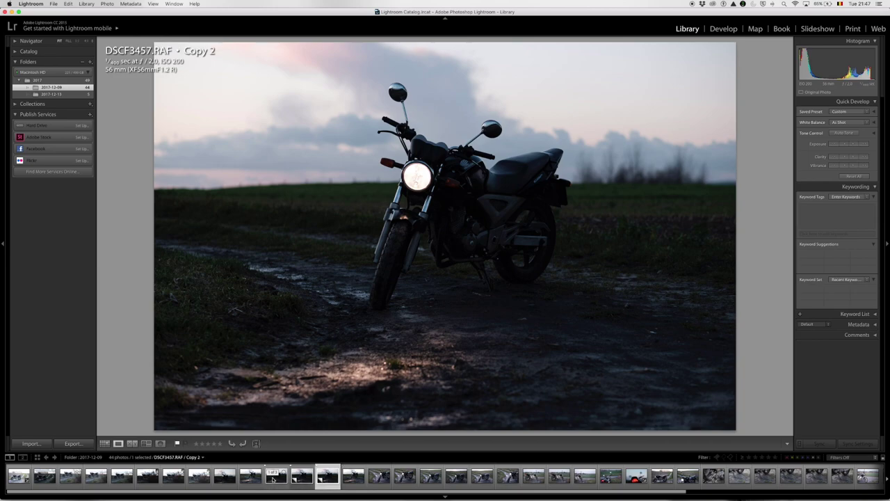
pyautogui.press('Left')
pyautogui.press('Left')
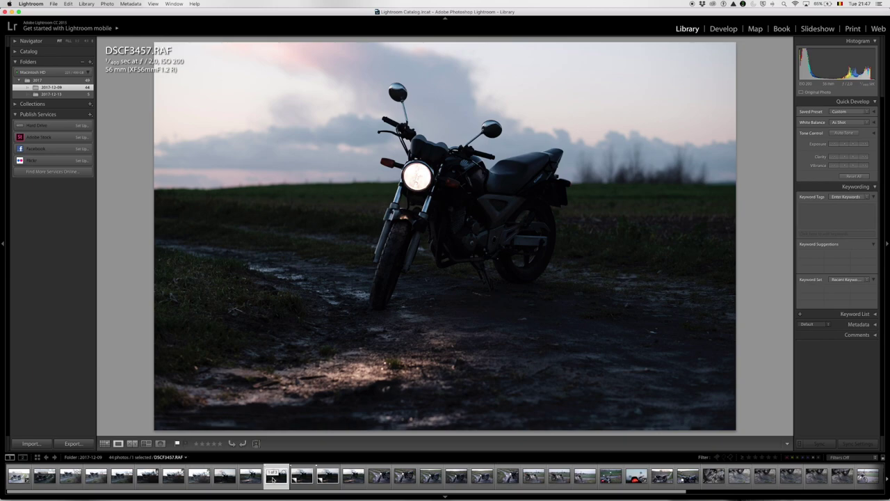
pyautogui.press('Right')
pyautogui.press('Right')
pyautogui.press('Left')
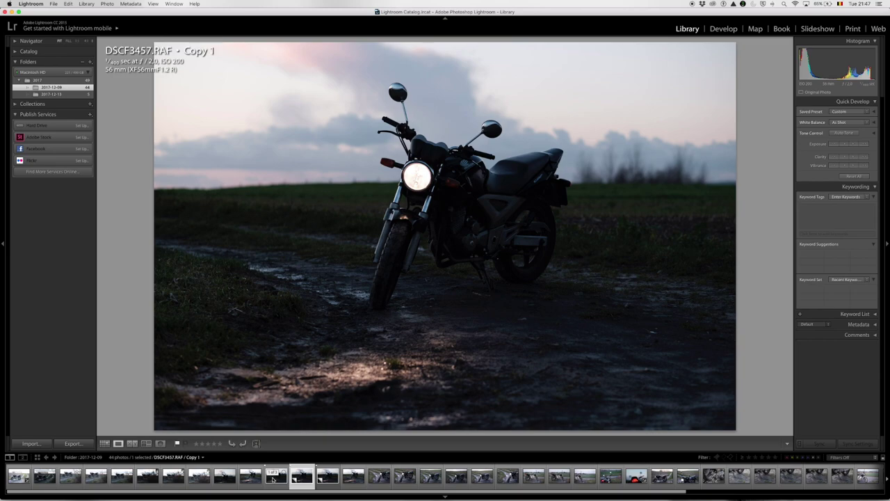
pyautogui.press('Left')
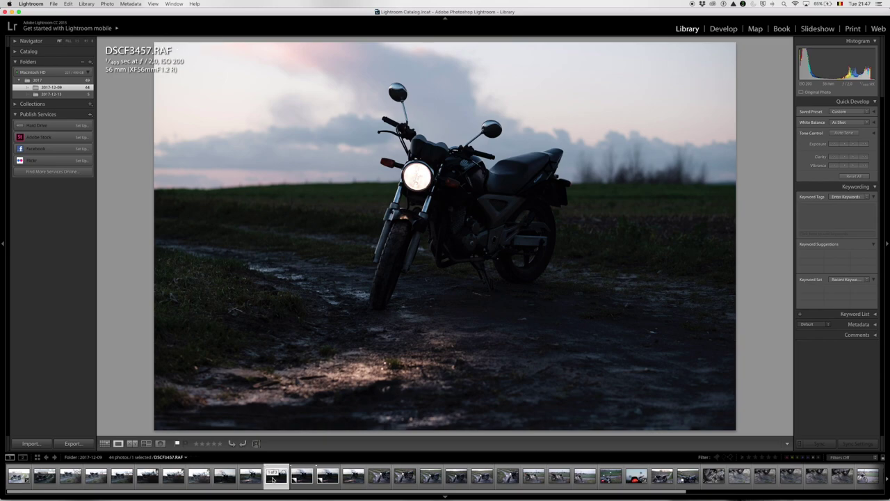
pyautogui.press('Right')
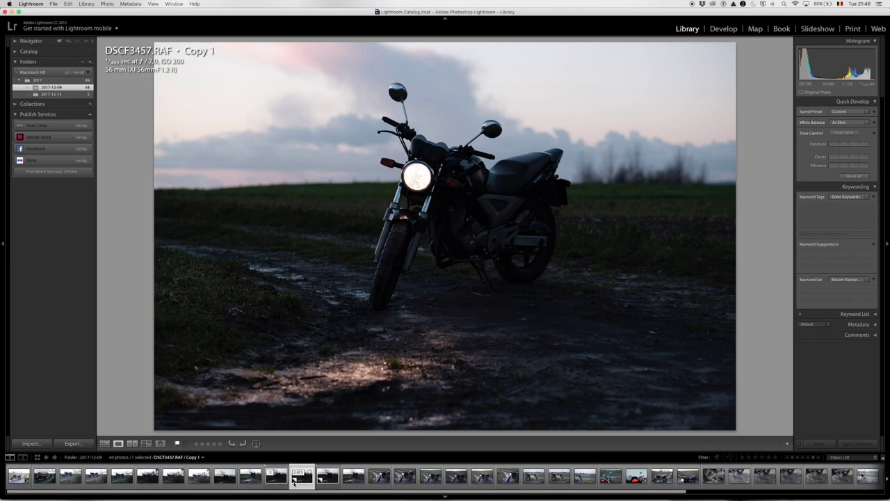
pyautogui.moveTo(301, 477)
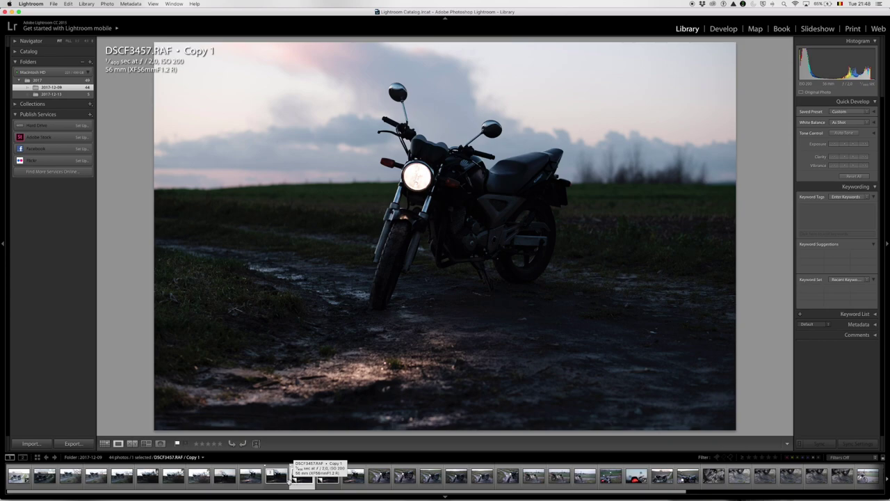
pyautogui.click(276, 479)
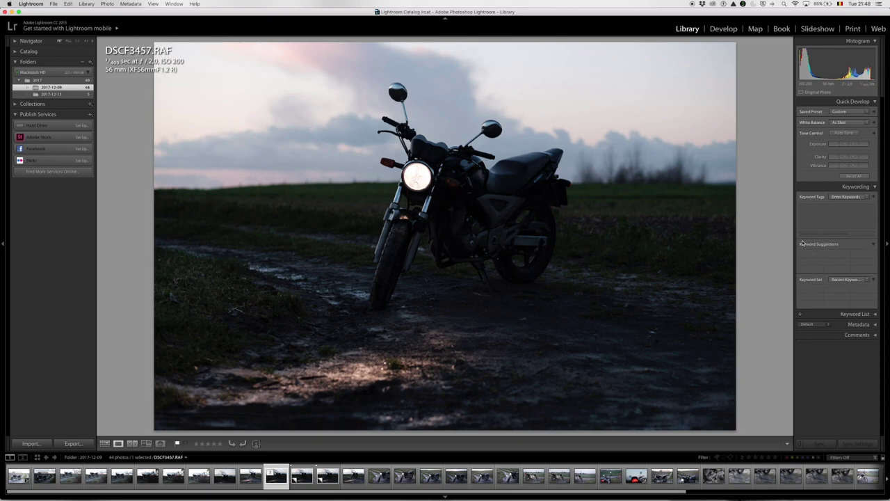
# Step: Darken Copy 1 two exposure steps, add another virtual copy with Ctrl+', and adjust its exposure
pyautogui.click(836, 144)
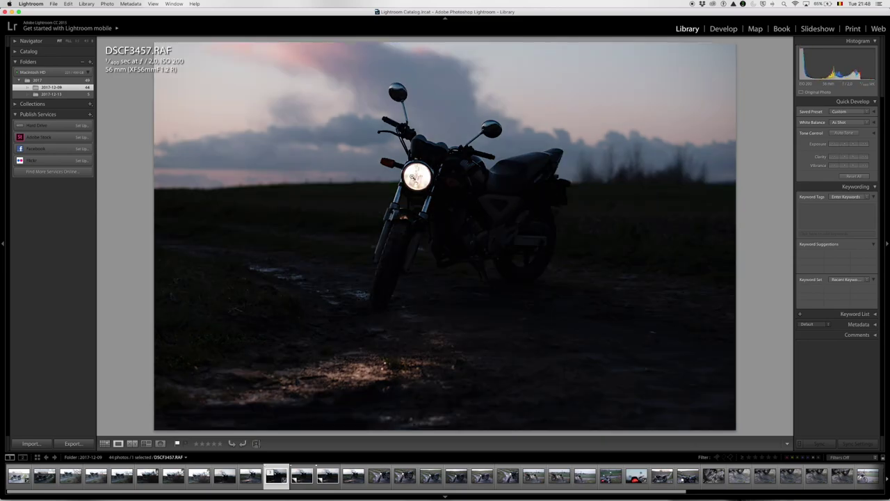
pyautogui.click(836, 145)
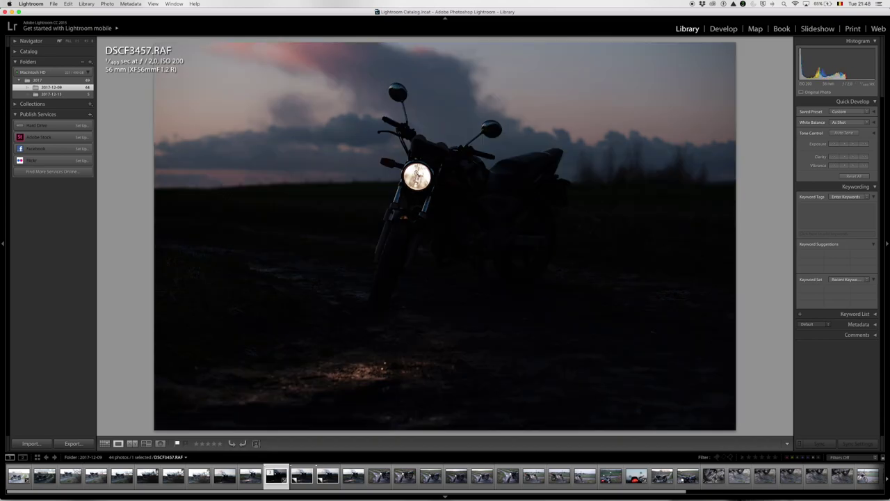
pyautogui.hotkey('ctrl', "'")
pyautogui.click(864, 144)
pyautogui.click(864, 144)
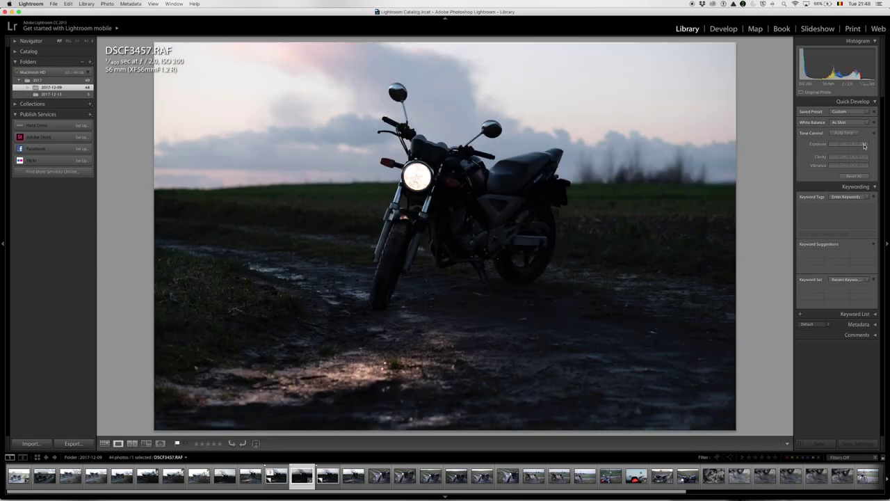
pyautogui.click(864, 144)
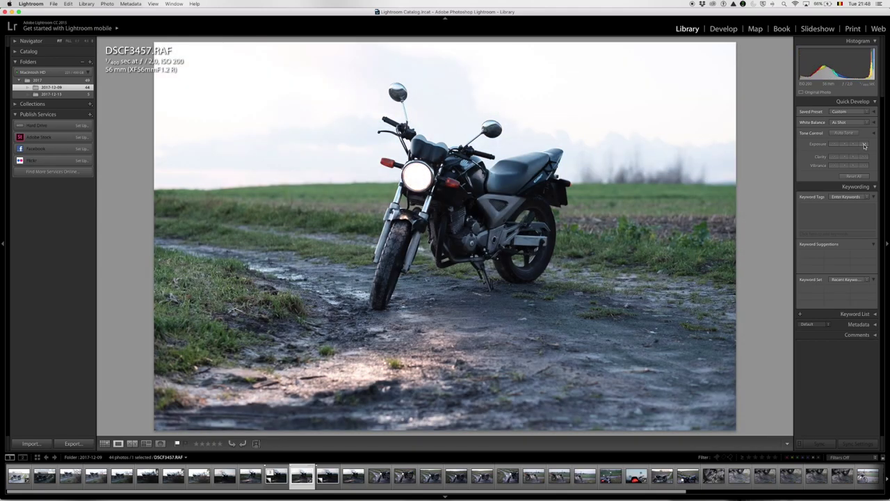
pyautogui.click(838, 144)
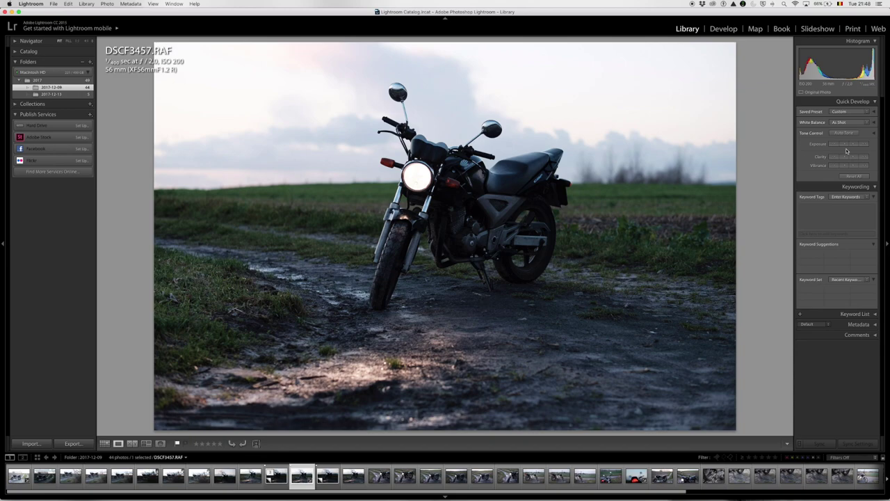
# Step: Brighten Copy 2 five exposure steps until the sky nearly blows out, then back off one
pyautogui.click(327, 477)
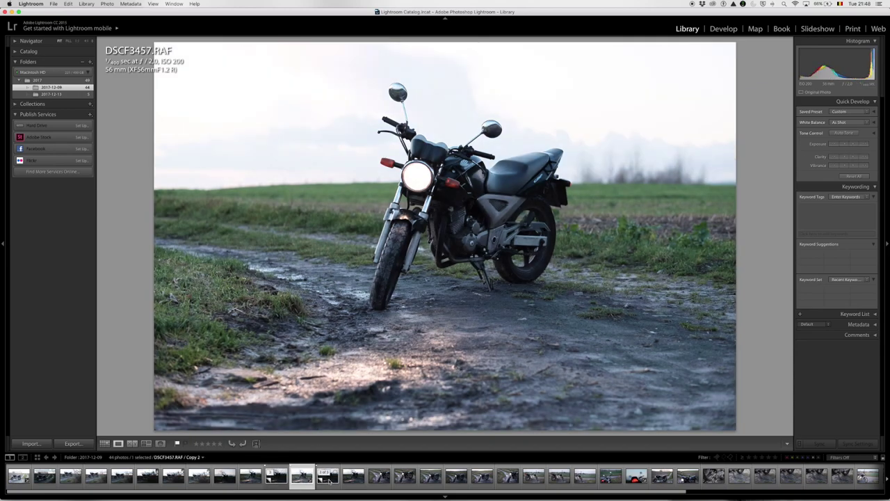
pyautogui.click(327, 477)
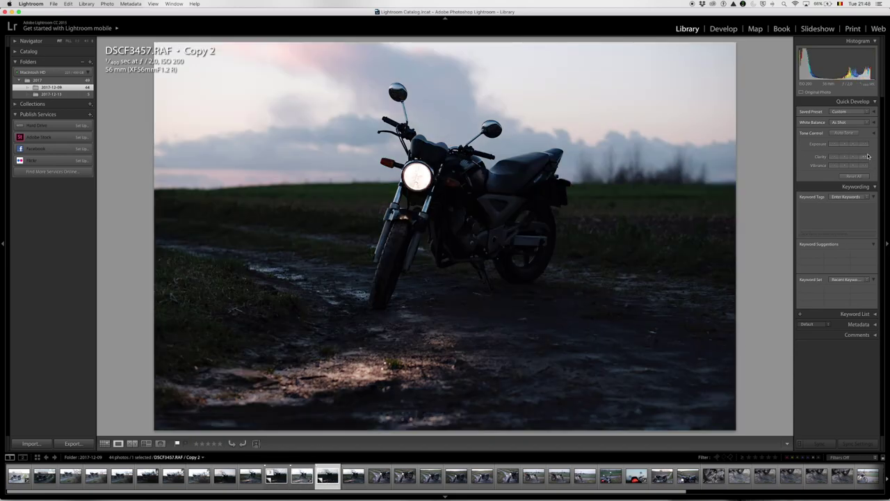
pyautogui.click(867, 144)
pyautogui.click(867, 144)
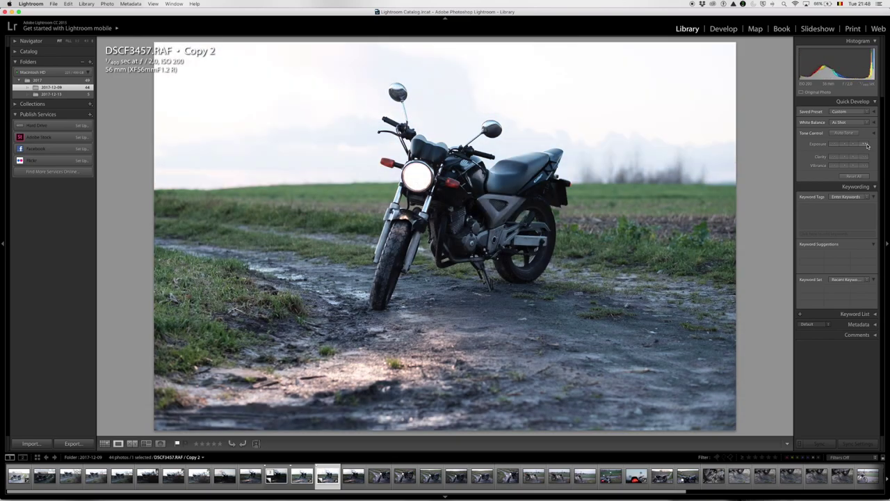
pyautogui.click(867, 144)
pyautogui.click(867, 144)
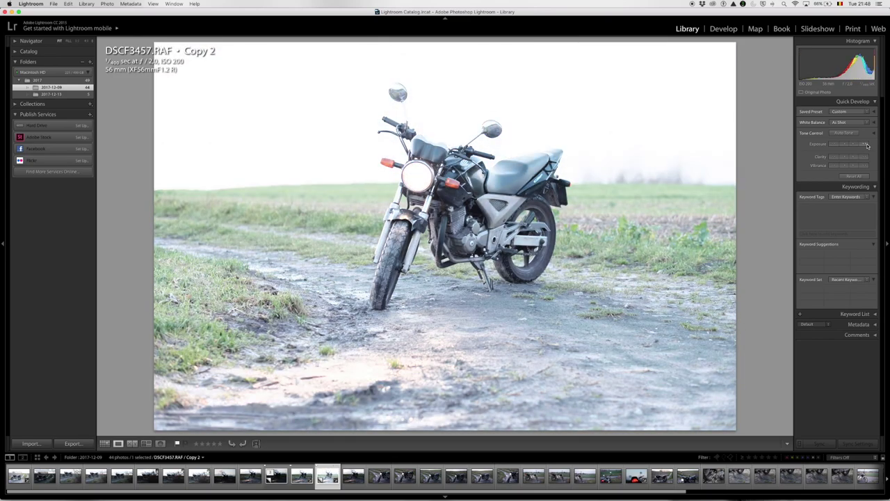
pyautogui.click(867, 143)
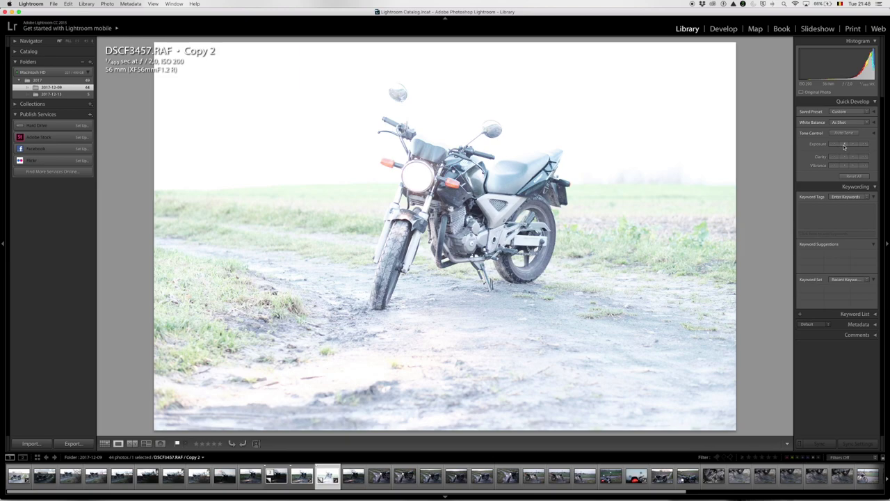
pyautogui.click(832, 145)
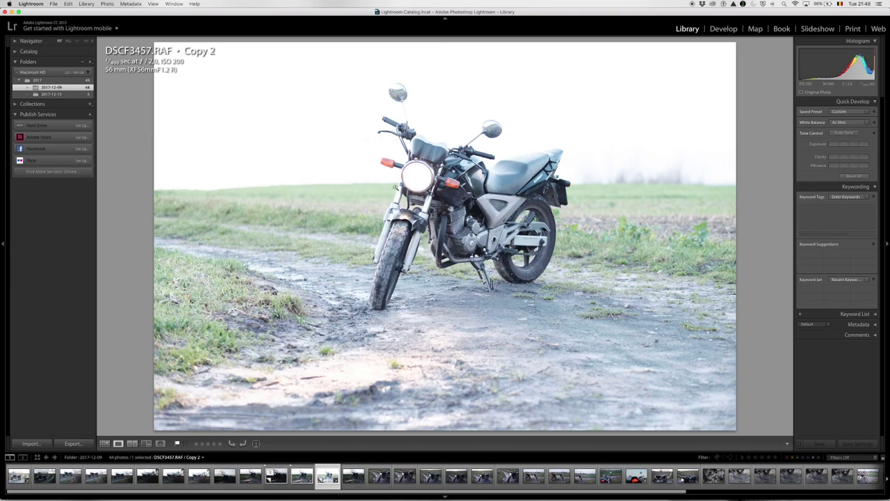
# Step: Select dark Copy 1, the original and bright Copy 2, and start Photo Merge > HDR
pyautogui.click(277, 480)
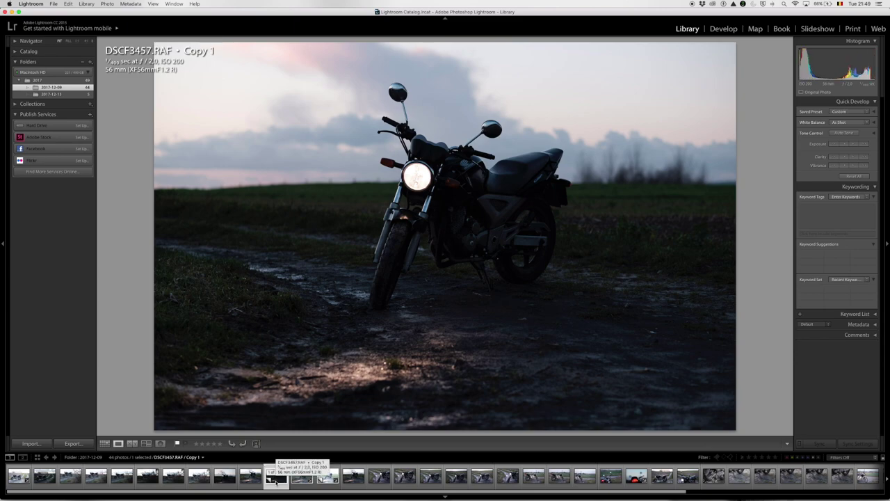
pyautogui.press('Right')
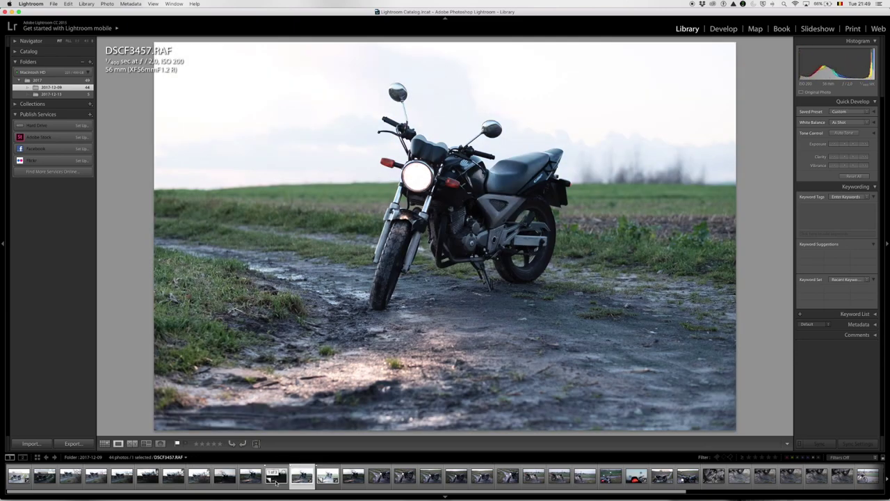
pyautogui.press('Right')
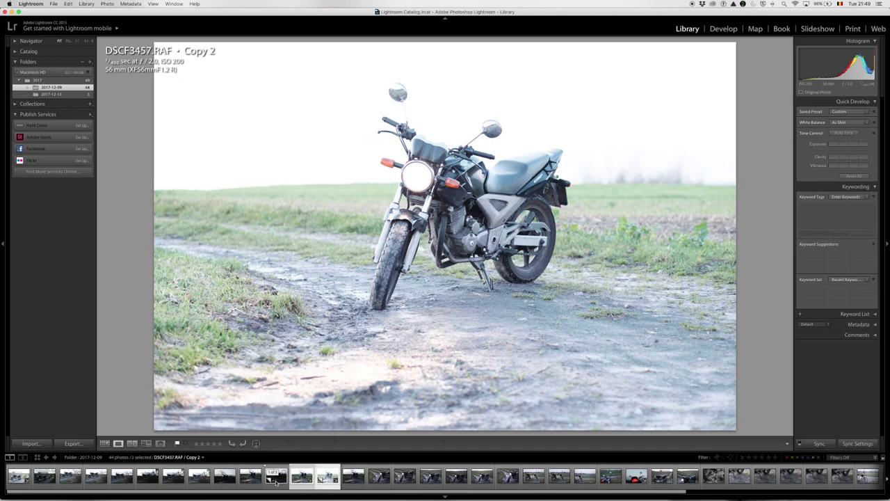
pyautogui.rightClick(275, 481)
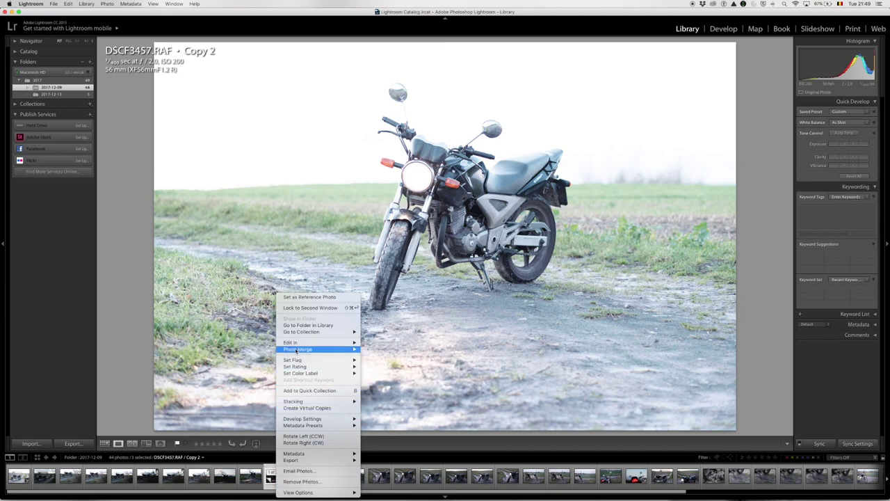
pyautogui.moveTo(299, 348)
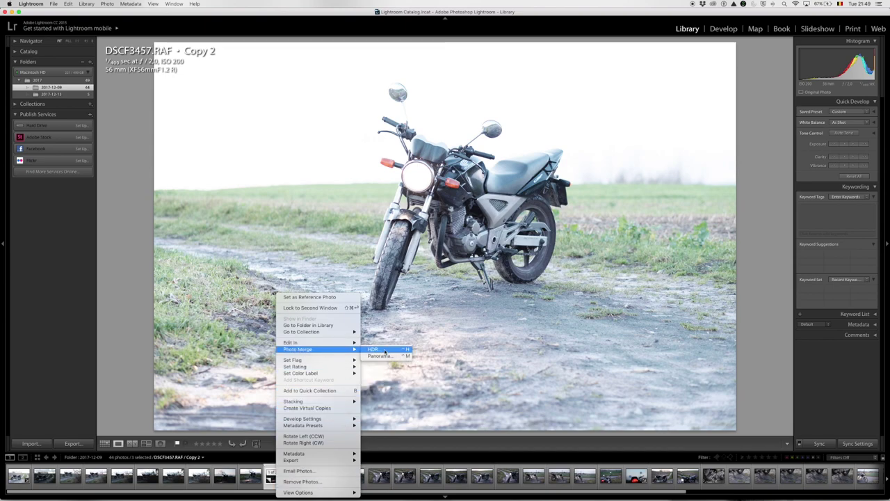
pyautogui.click(384, 351)
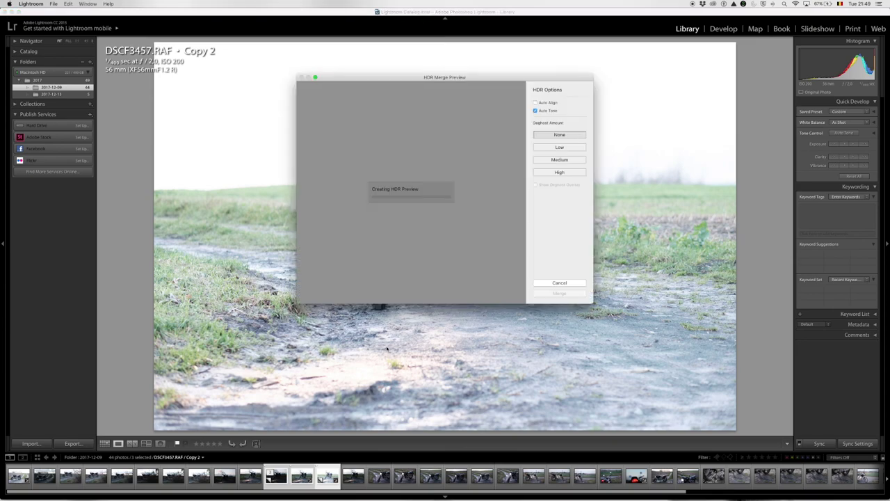
# Step: Compare Auto Align and Auto Tone settings, leaving Auto Align off and Auto Tone on
pyautogui.click(535, 102)
pyautogui.click(535, 103)
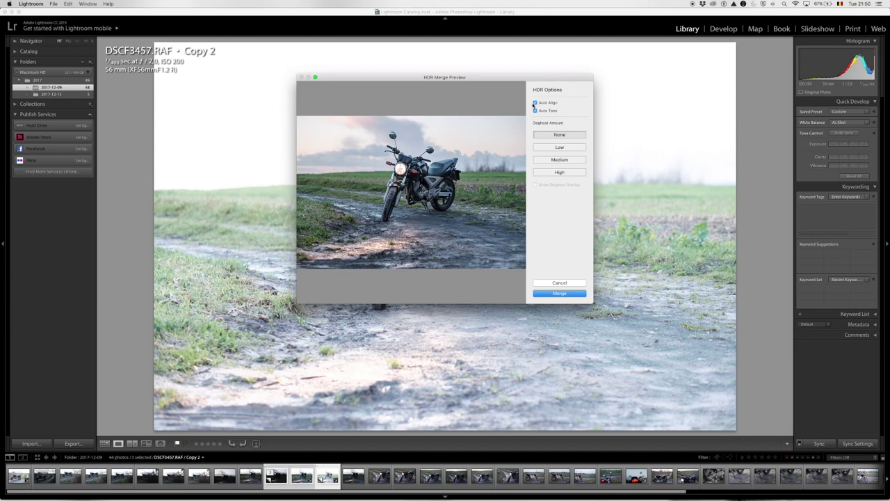
pyautogui.click(535, 103)
pyautogui.click(535, 103)
pyautogui.click(535, 111)
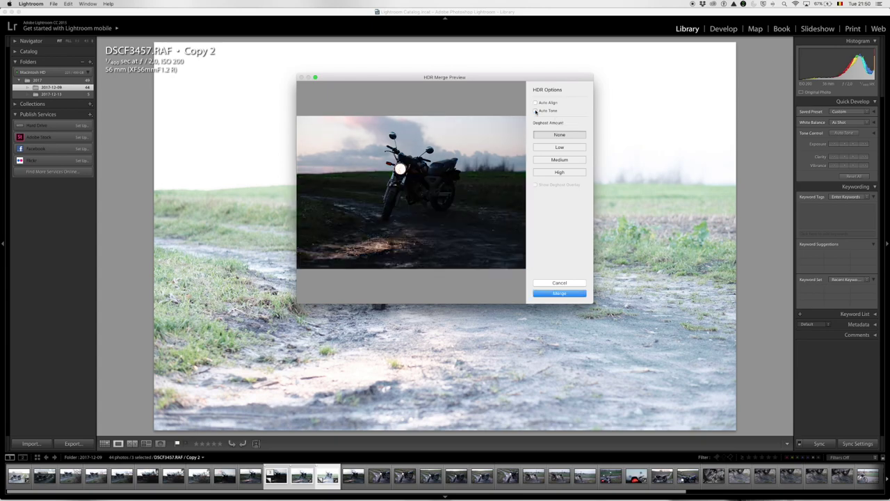
pyautogui.click(535, 111)
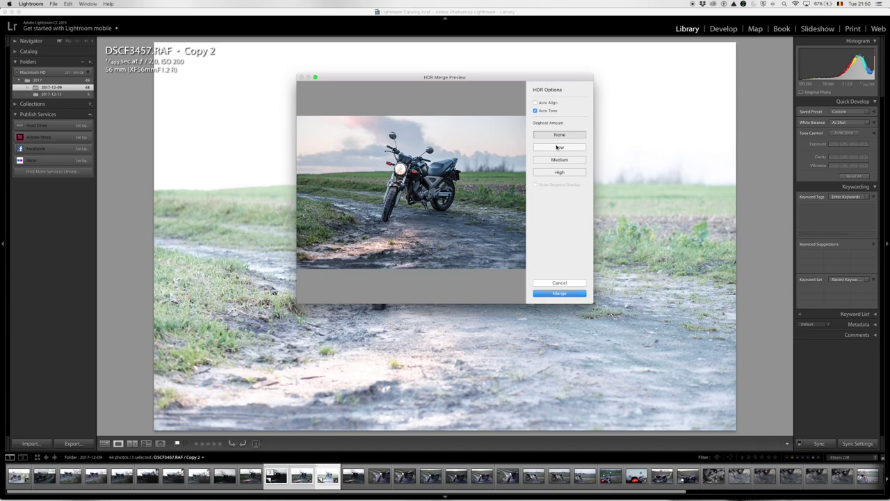
# Step: Try Low deghosting, set Deghost Amount to None, and merge into DSCF3457-HDR.dng
pyautogui.click(557, 148)
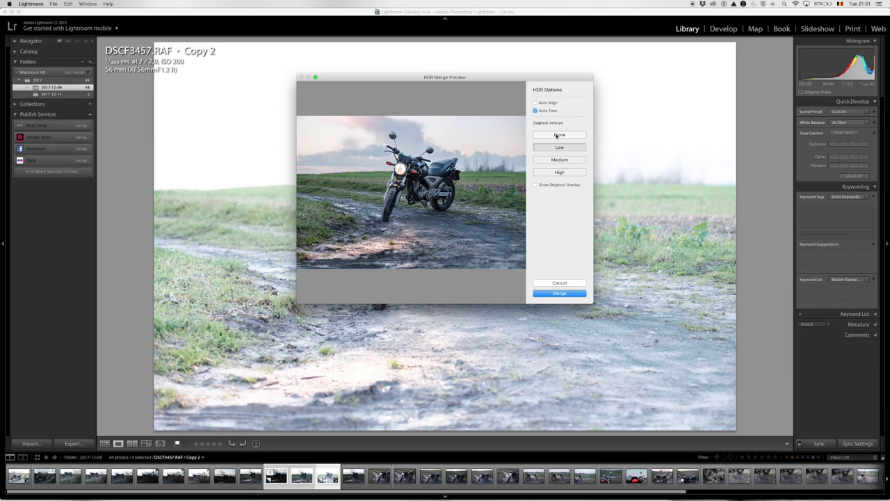
pyautogui.click(556, 135)
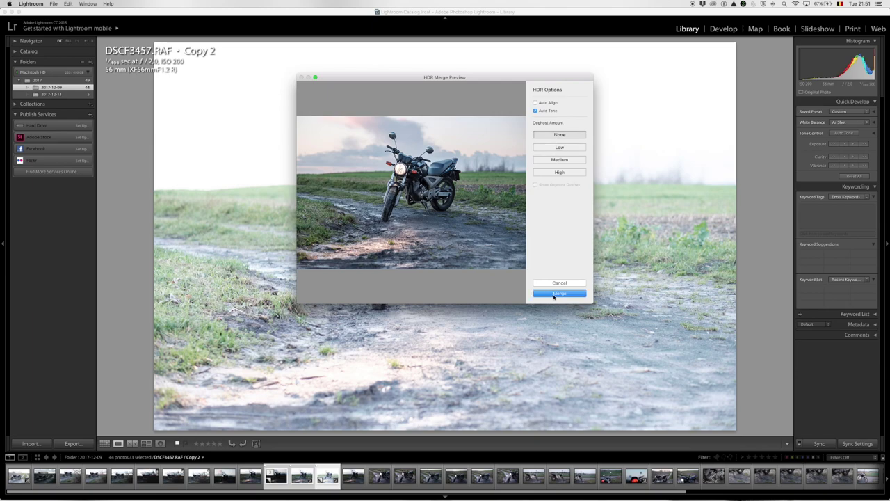
pyautogui.click(556, 293)
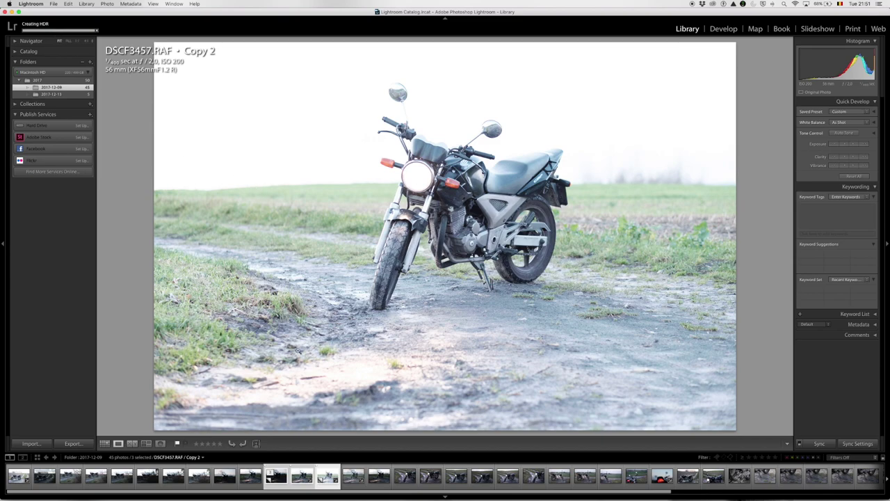
# Step: Open the merged DSCF3457-HDR.dng from the Filmstrip, showing balanced sky and foreground
pyautogui.click(354, 478)
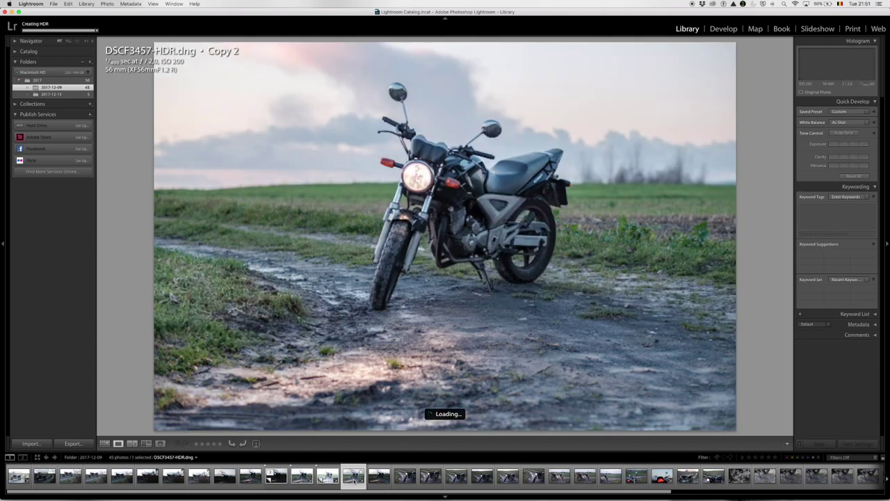